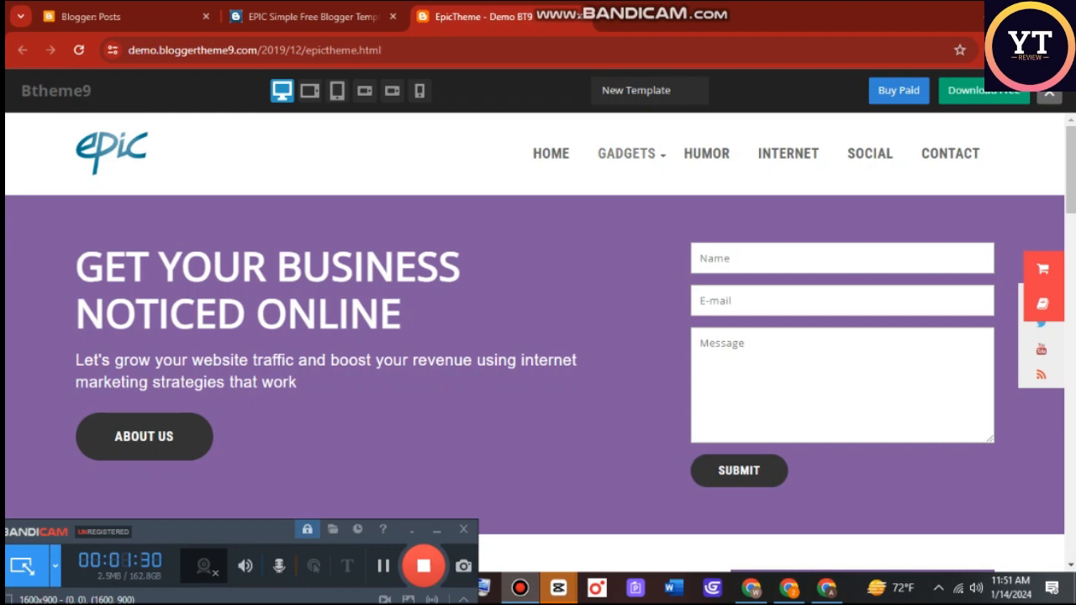
# Examine the EpicTheme demo page from its header through the posts and sidebar to the footer.
pyautogui.scroll(-6, 538, 337)
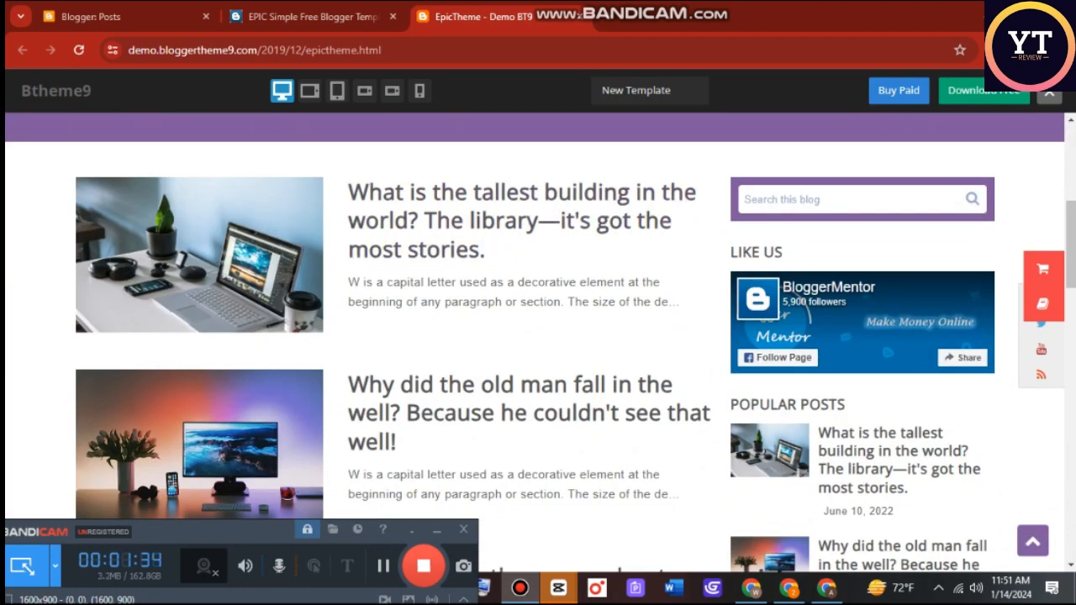
pyautogui.scroll(-4, 538, 337)
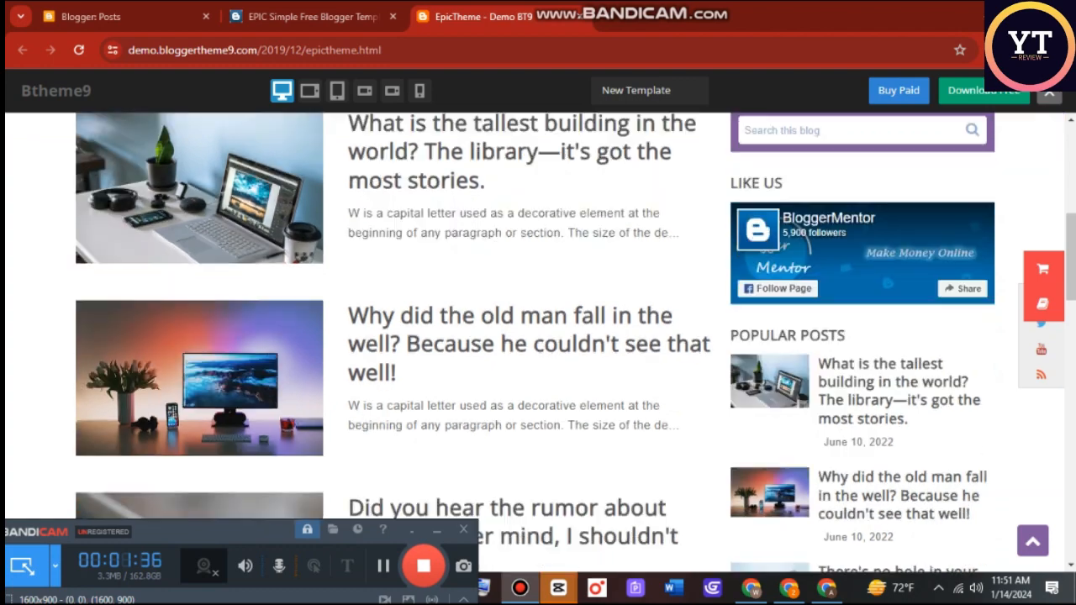
pyautogui.scroll(-12, 538, 337)
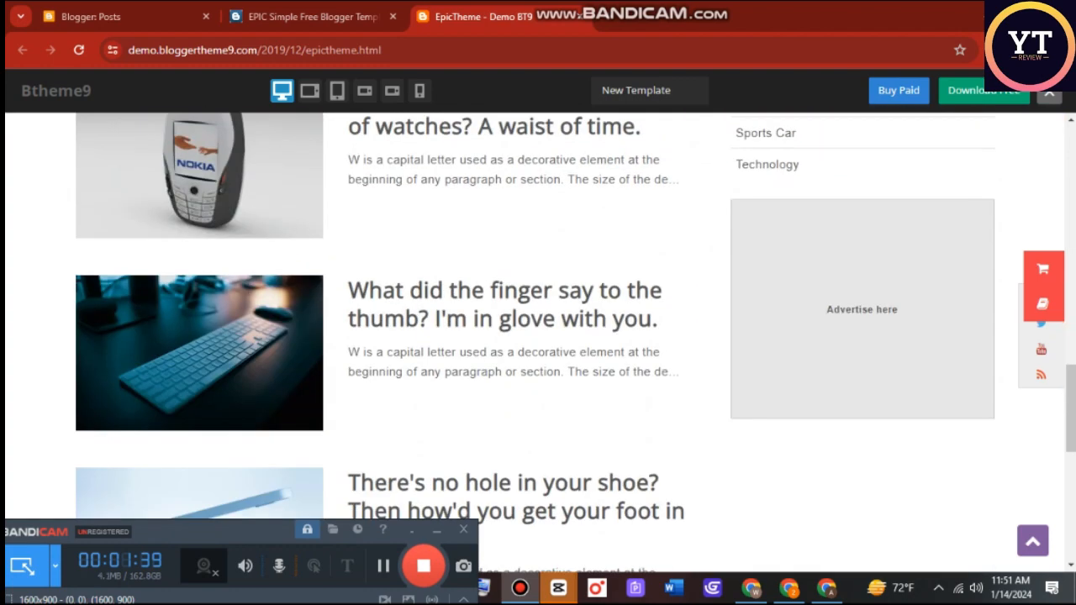
pyautogui.scroll(2, 539, 337)
pyautogui.scroll(1, 538, 336)
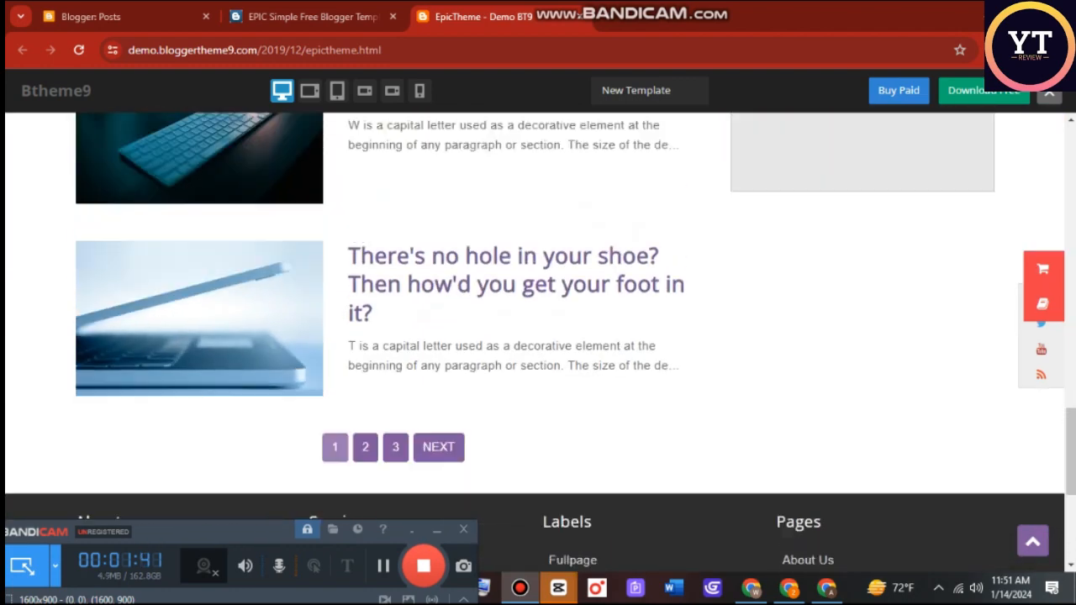
pyautogui.scroll(-4, 538, 337)
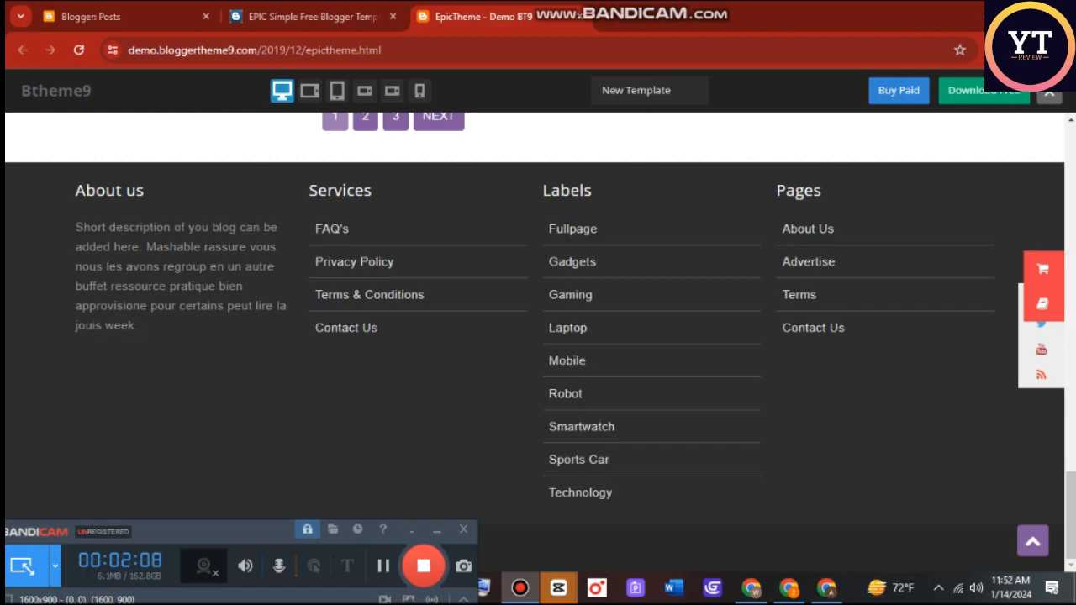
pyautogui.scroll(5, 538, 337)
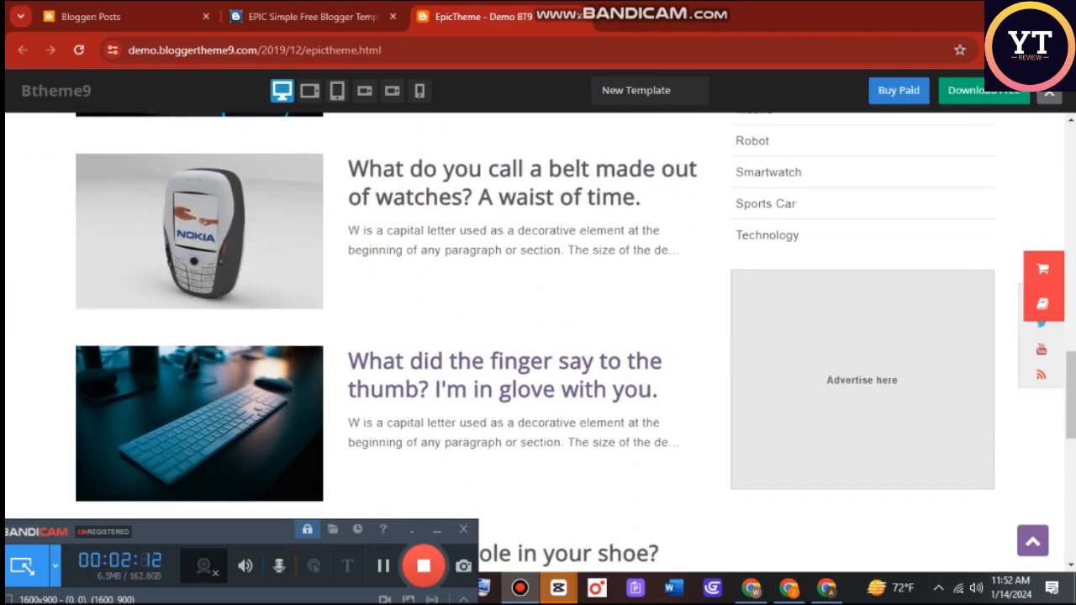
pyautogui.scroll(5, 538, 337)
pyautogui.scroll(10, 538, 337)
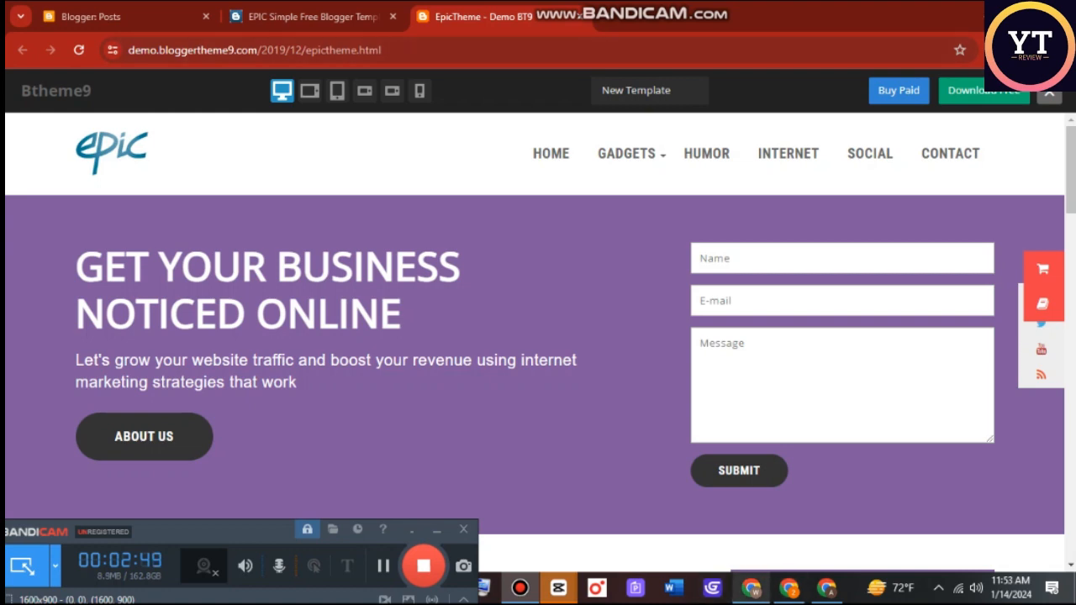
# Switch to the other Chrome window, search Google for blogger and open the Blogger.com result.
pyautogui.click(751, 588)
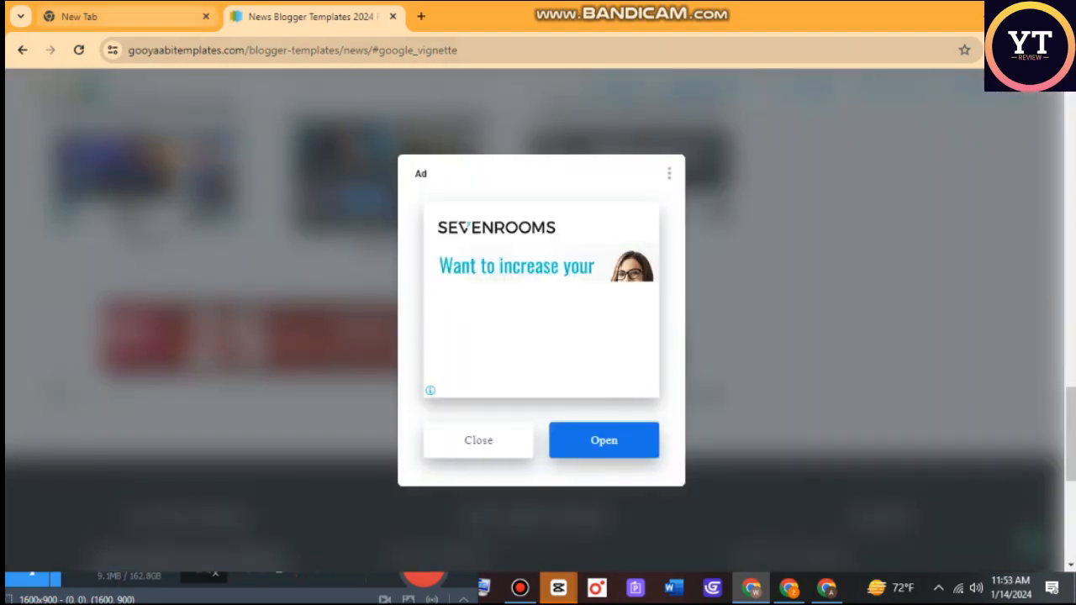
pyautogui.click(126, 17)
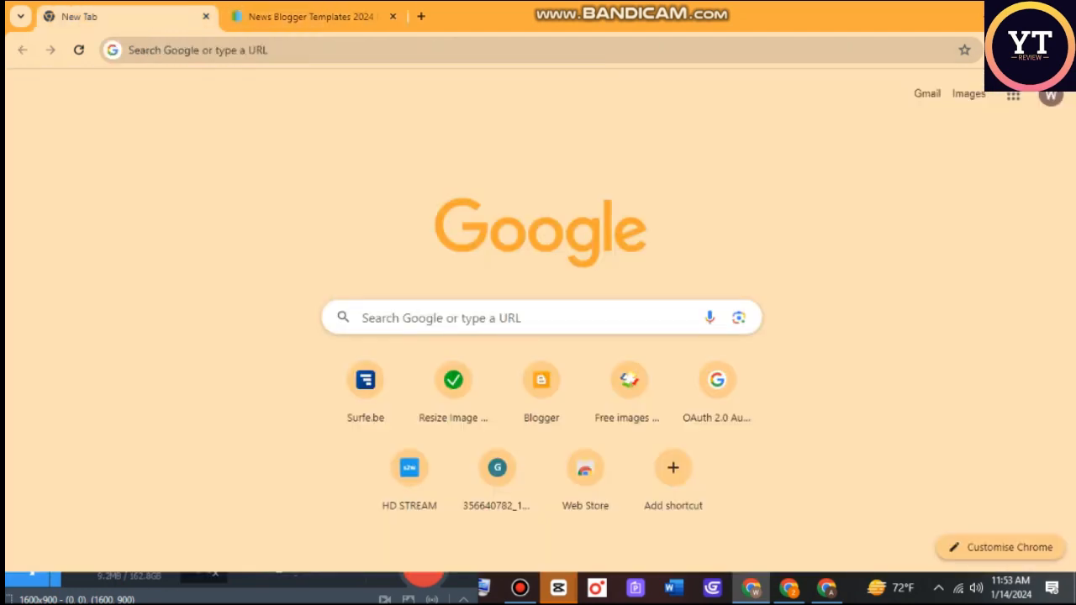
pyautogui.click(198, 50)
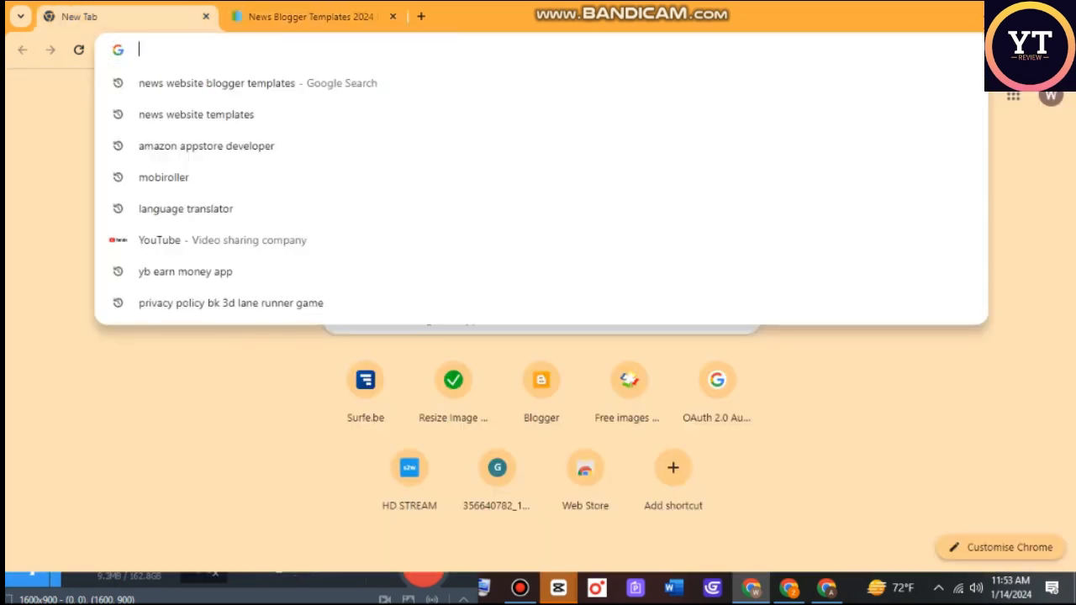
pyautogui.write('b')
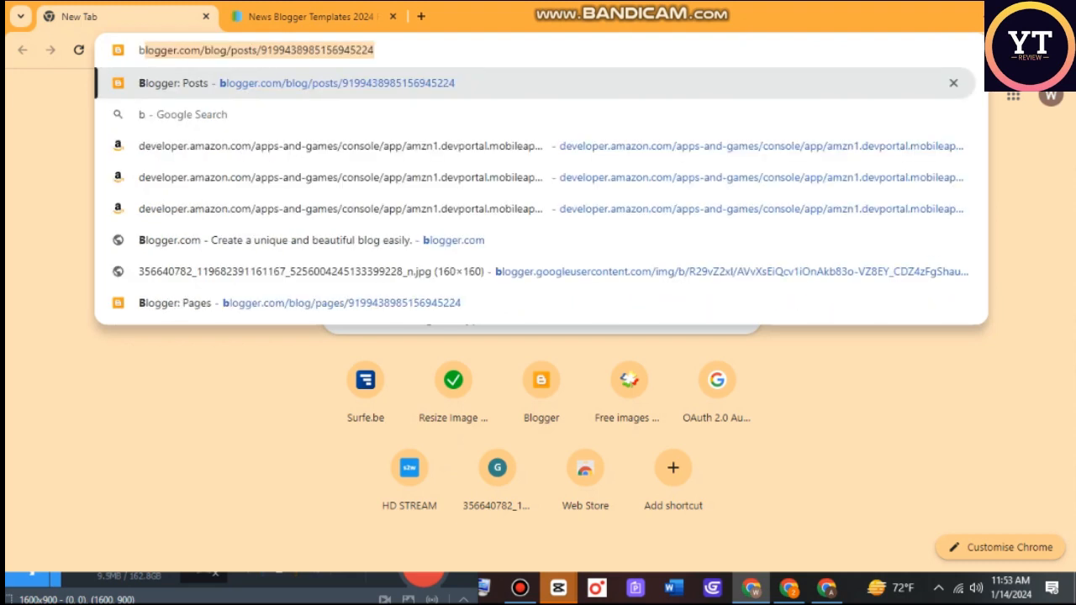
pyautogui.write('logg')
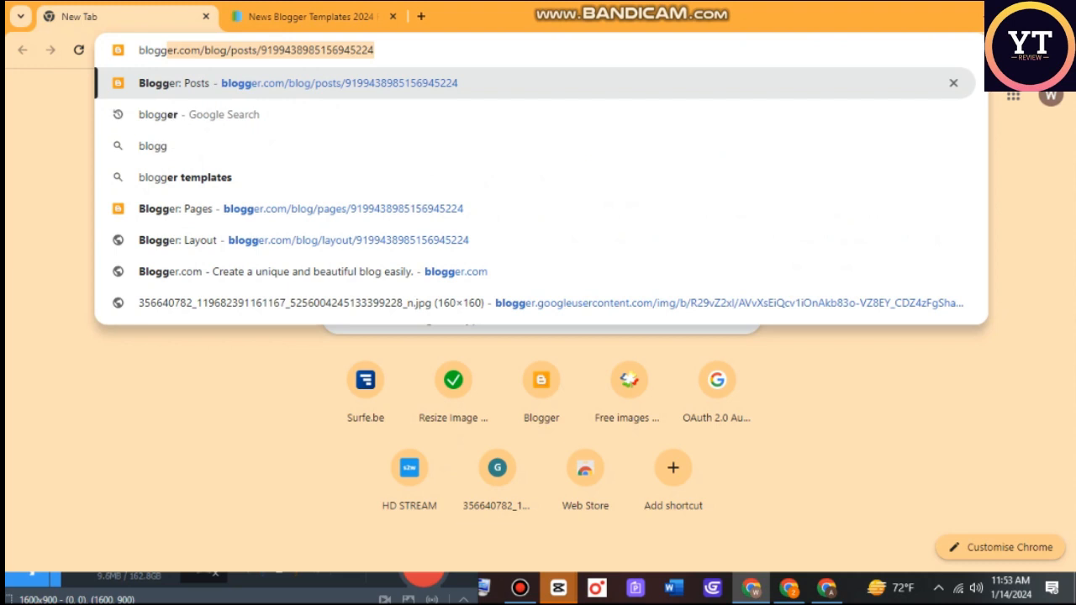
pyautogui.click(201, 114)
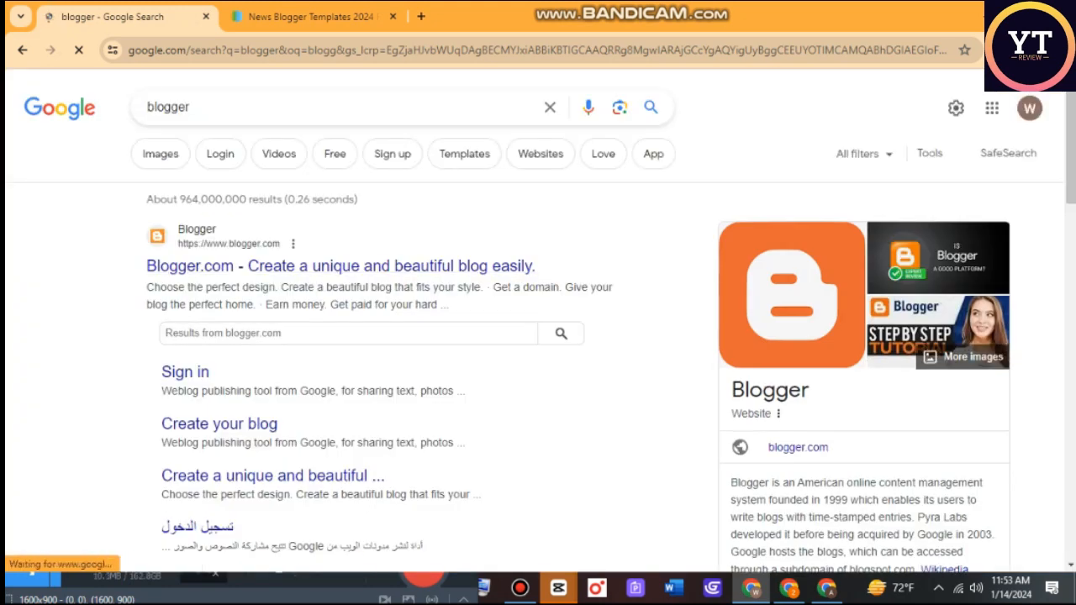
pyautogui.click(341, 266)
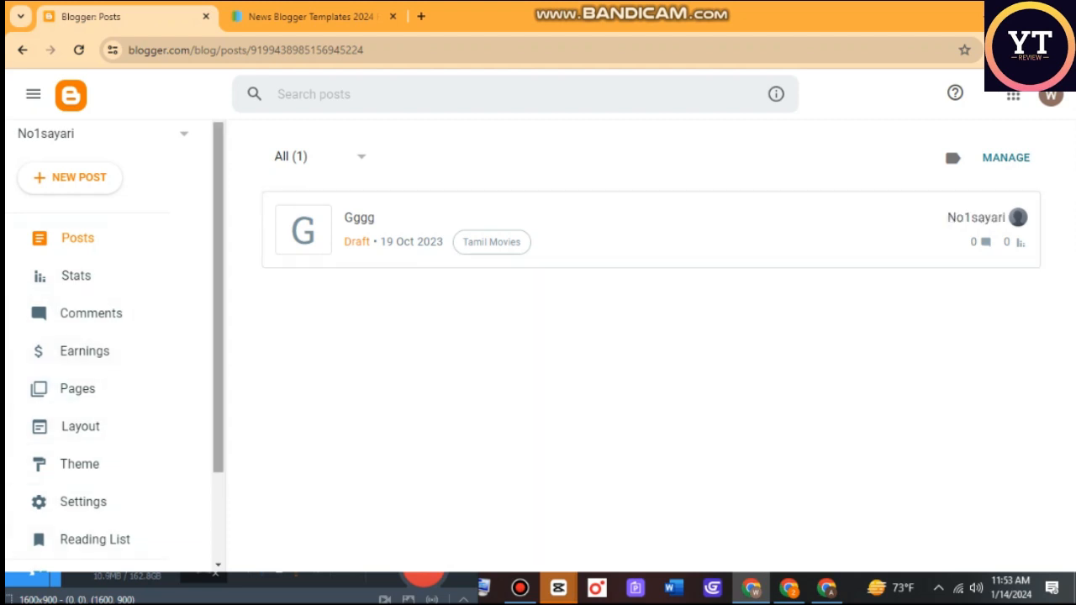
# Start a new blog and enter ytreview as its title, continuing to the URL choice.
pyautogui.click(184, 133)
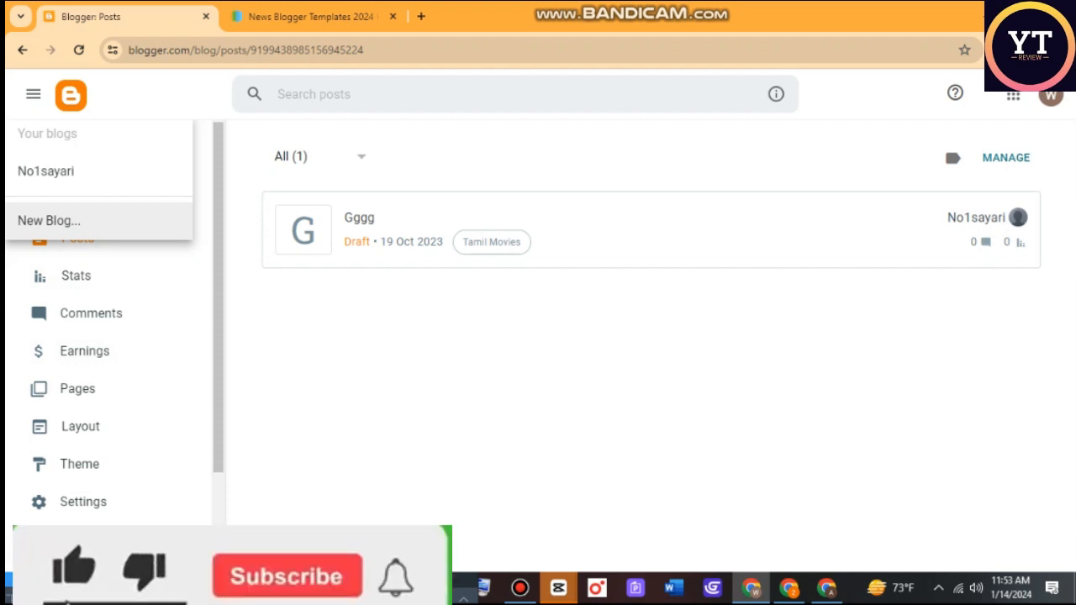
pyautogui.click(49, 220)
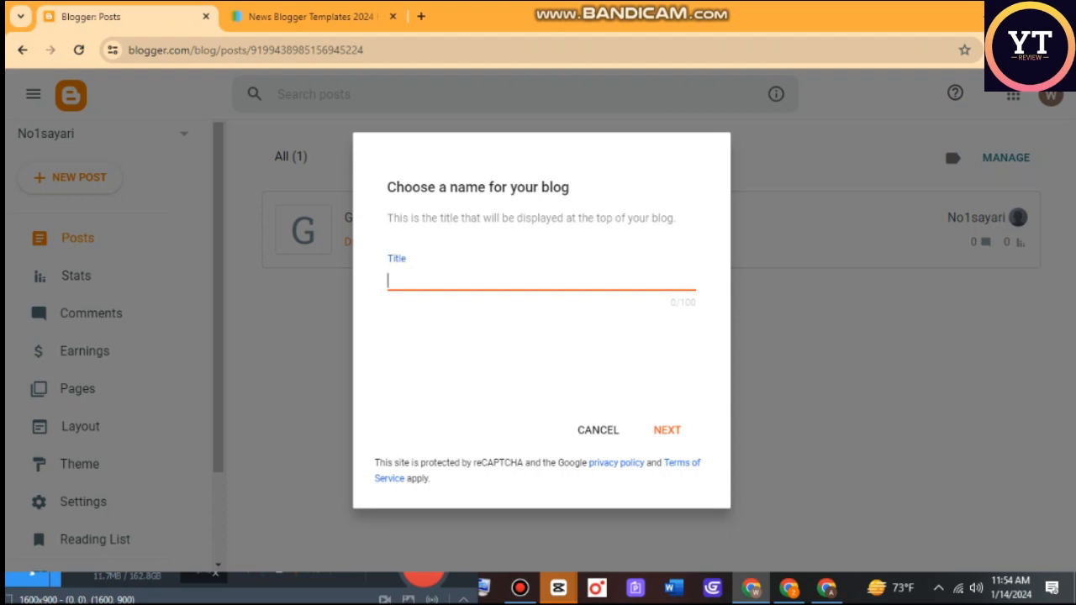
pyautogui.write('d')
pyautogui.press('BackSpace')
pyautogui.write('ytreview')
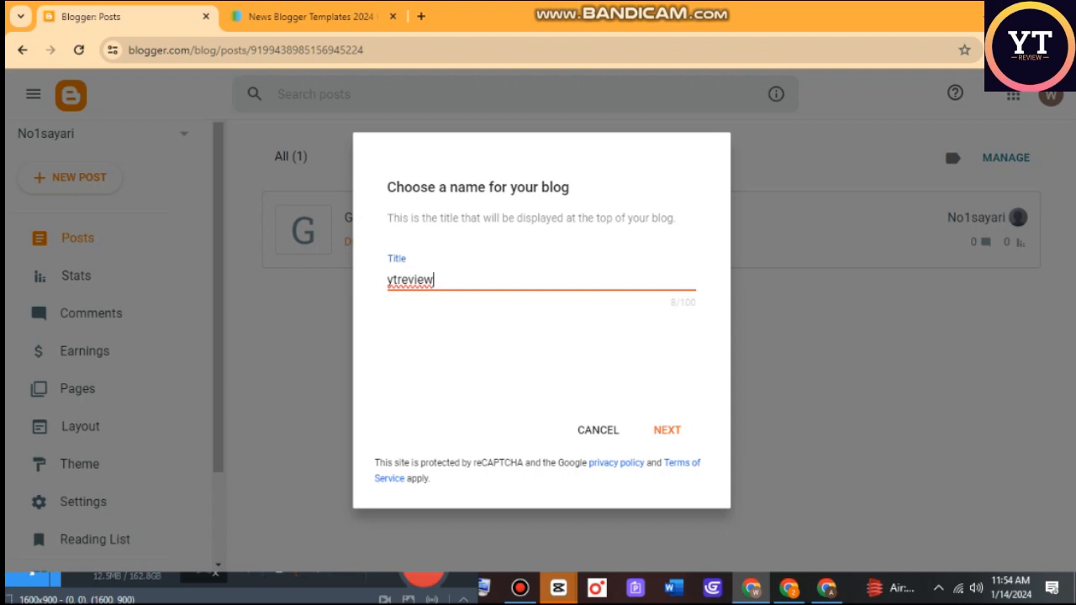
pyautogui.click(663, 431)
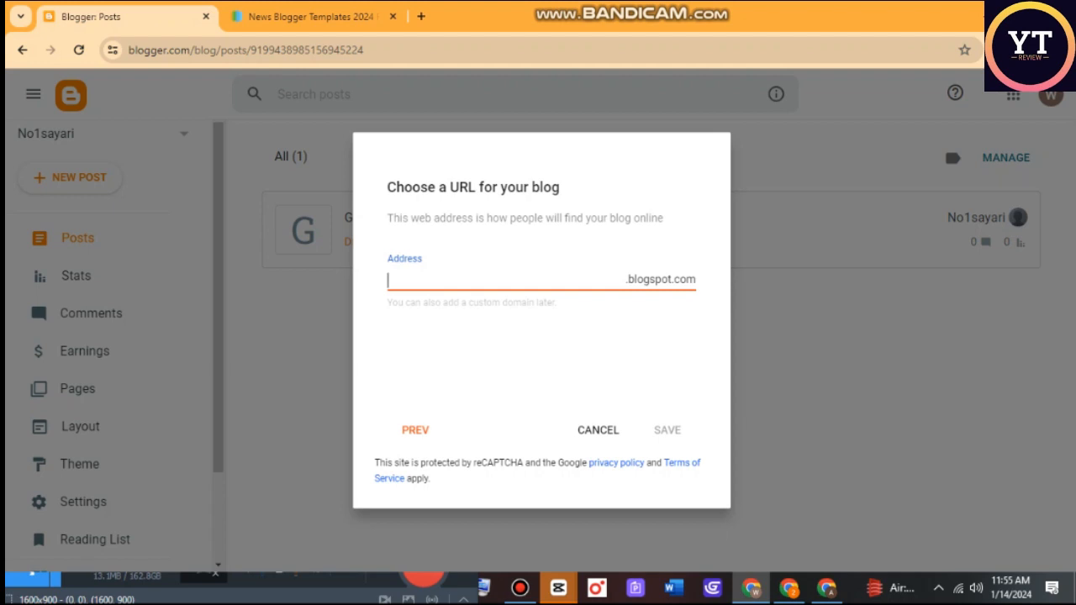
# Set the blog address to ytrevie123.blogspot.com and save the new blog.
pyautogui.write('ytrev')
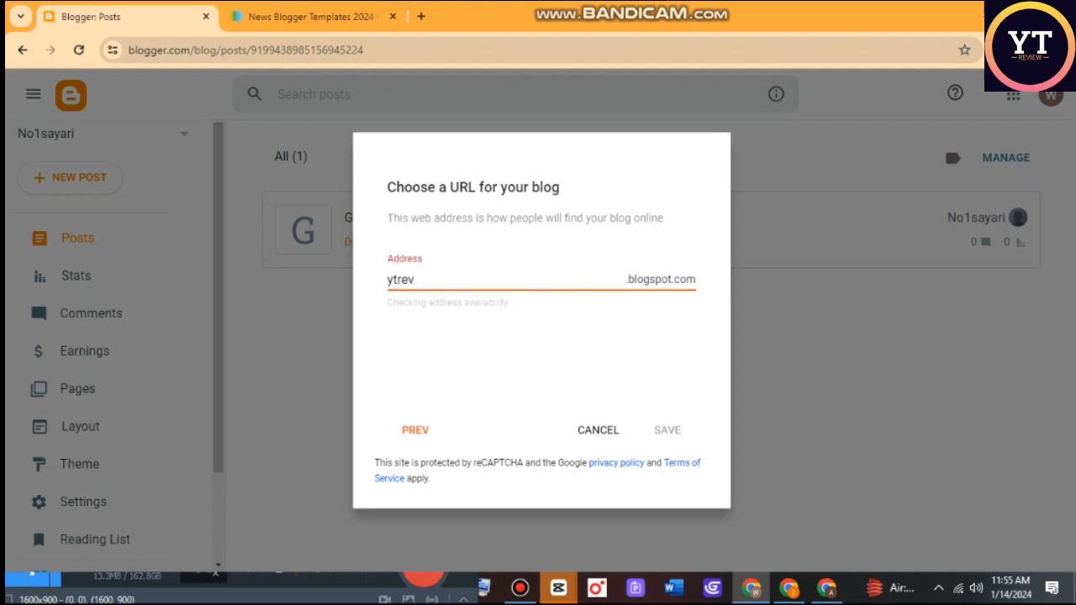
pyautogui.write('ie123')
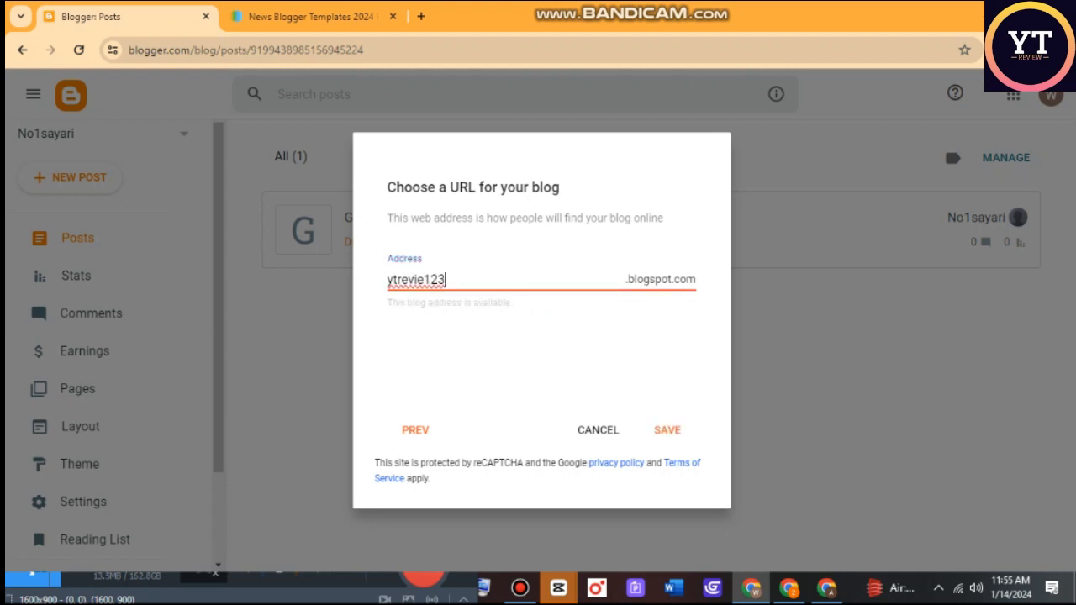
pyautogui.click(668, 431)
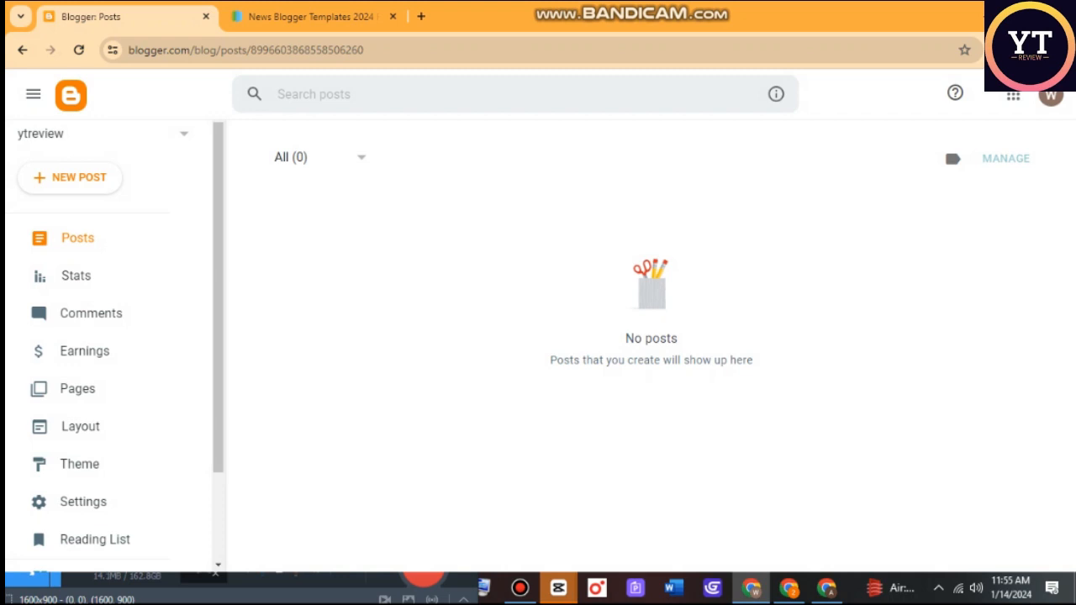
# View the live page of the ytreview blog and return to its Blogger dashboard.
pyautogui.scroll(-2, 84, 351)
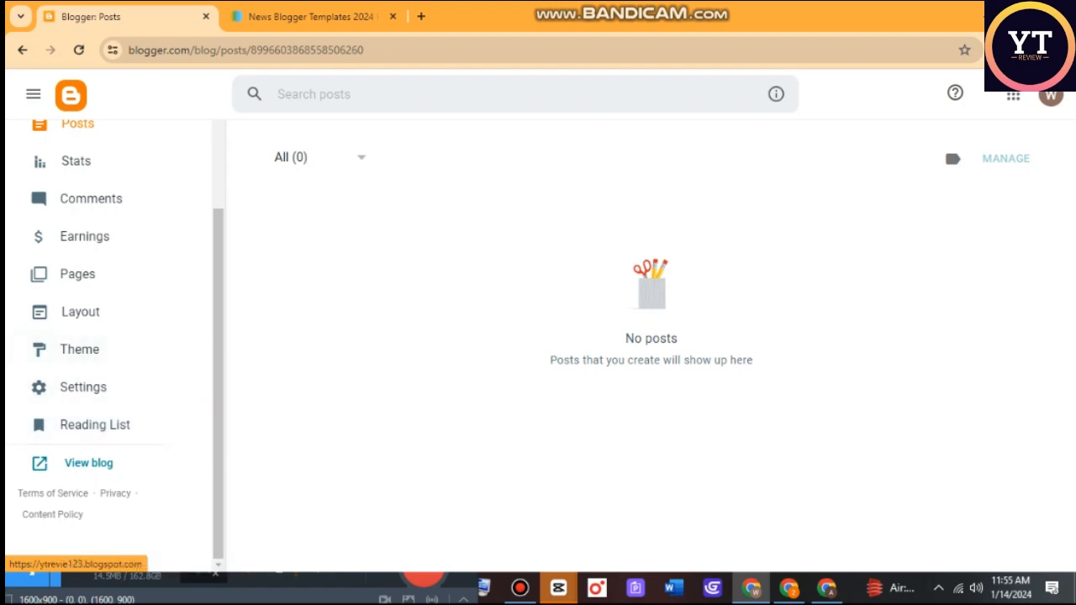
pyautogui.click(89, 462)
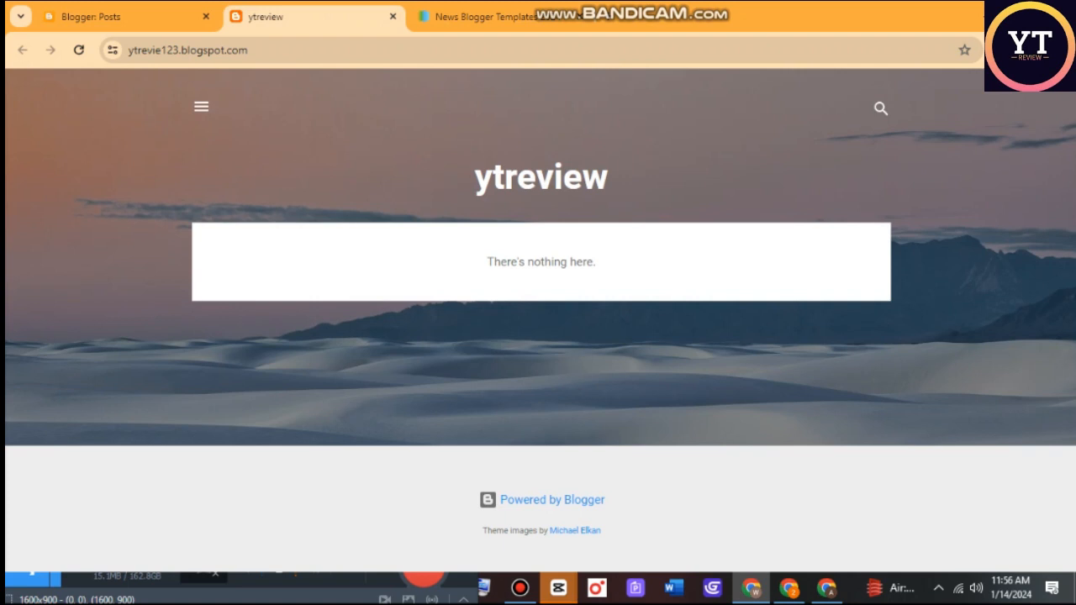
pyautogui.click(126, 16)
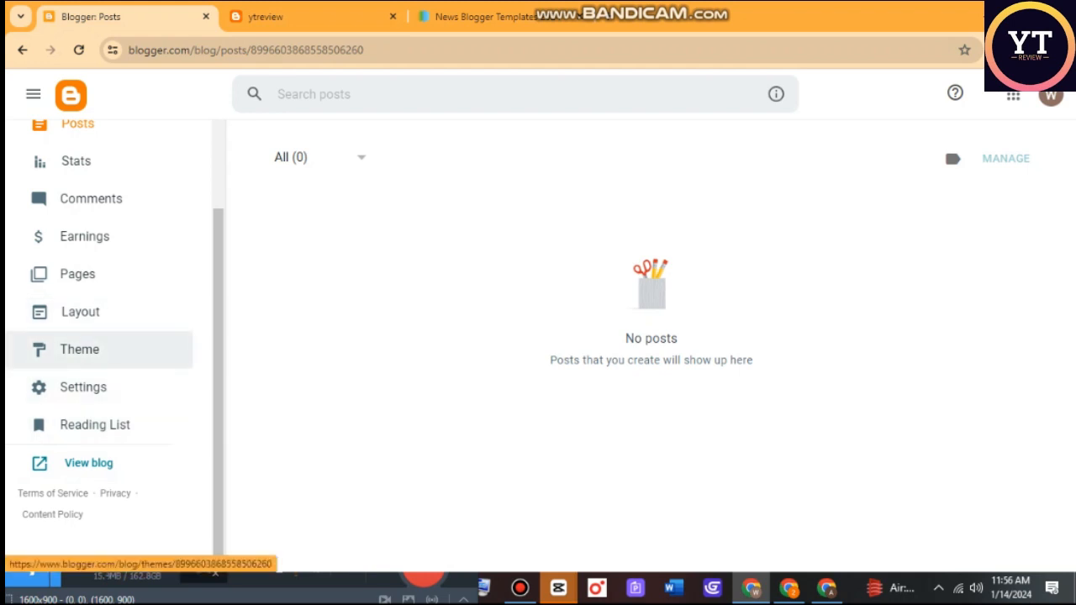
pyautogui.click(79, 349)
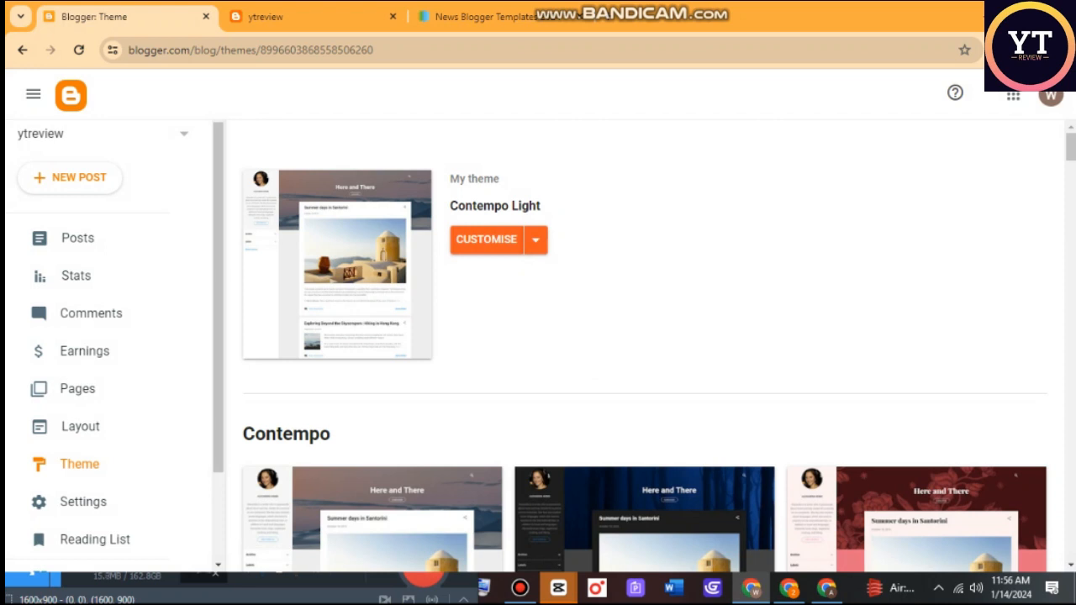
pyautogui.click(536, 240)
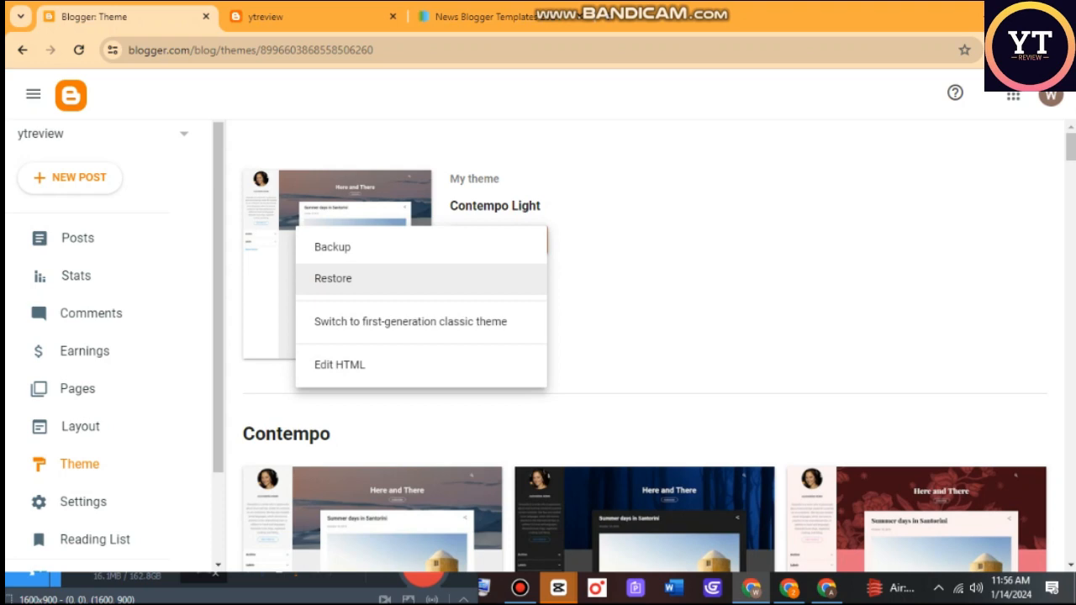
pyautogui.click(333, 279)
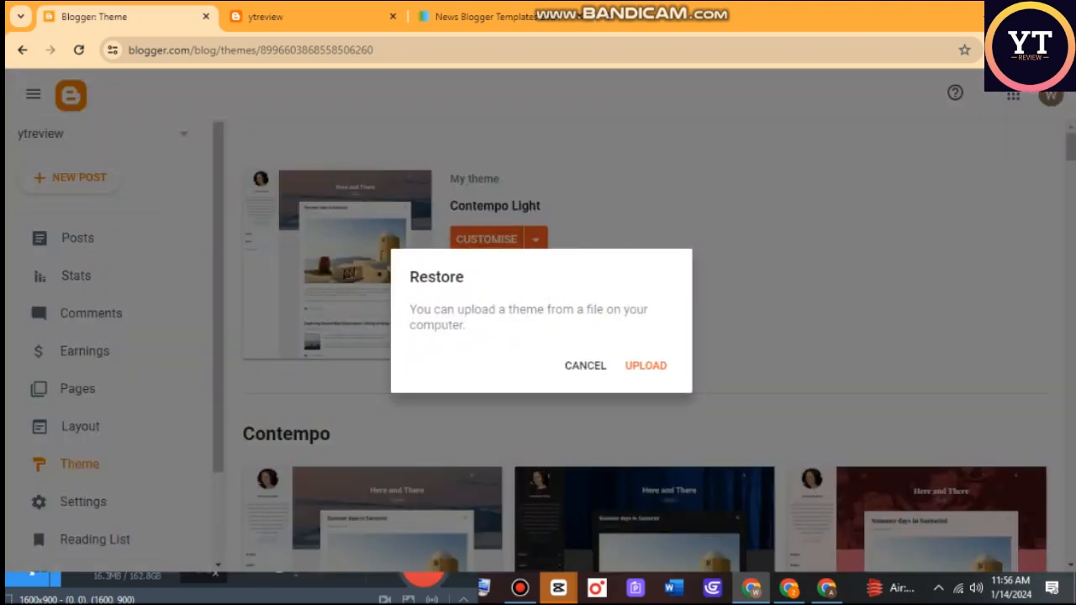
pyautogui.click(645, 366)
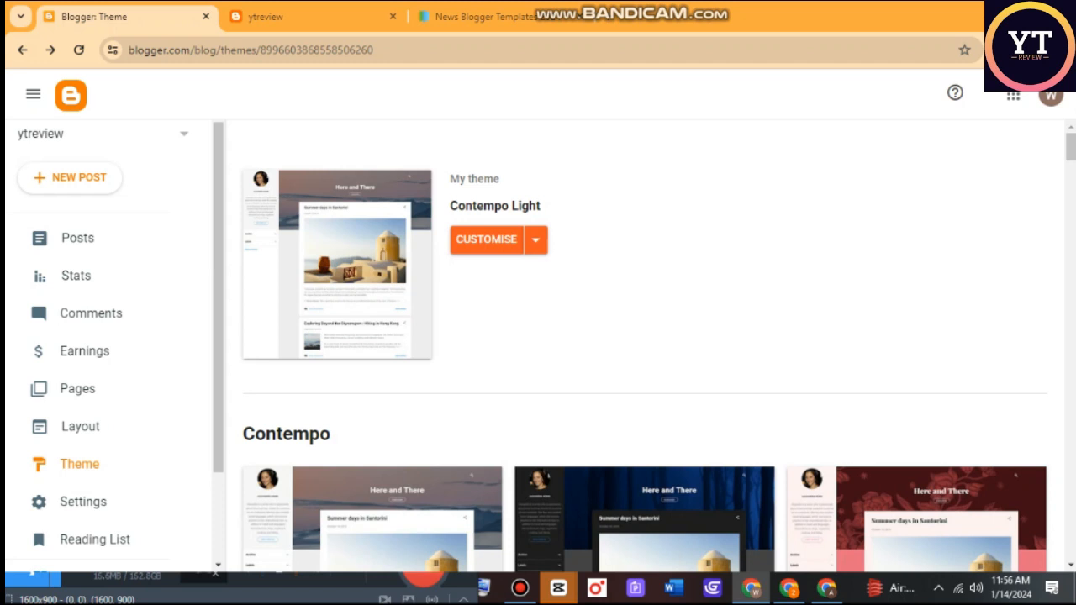
pyautogui.click(521, 588)
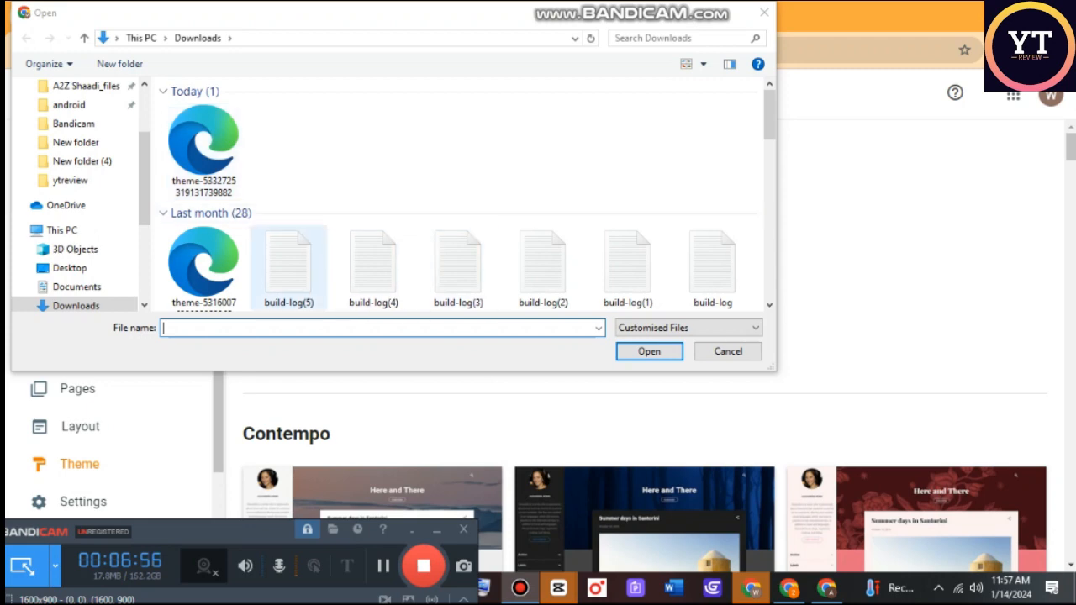
pyautogui.click(204, 153)
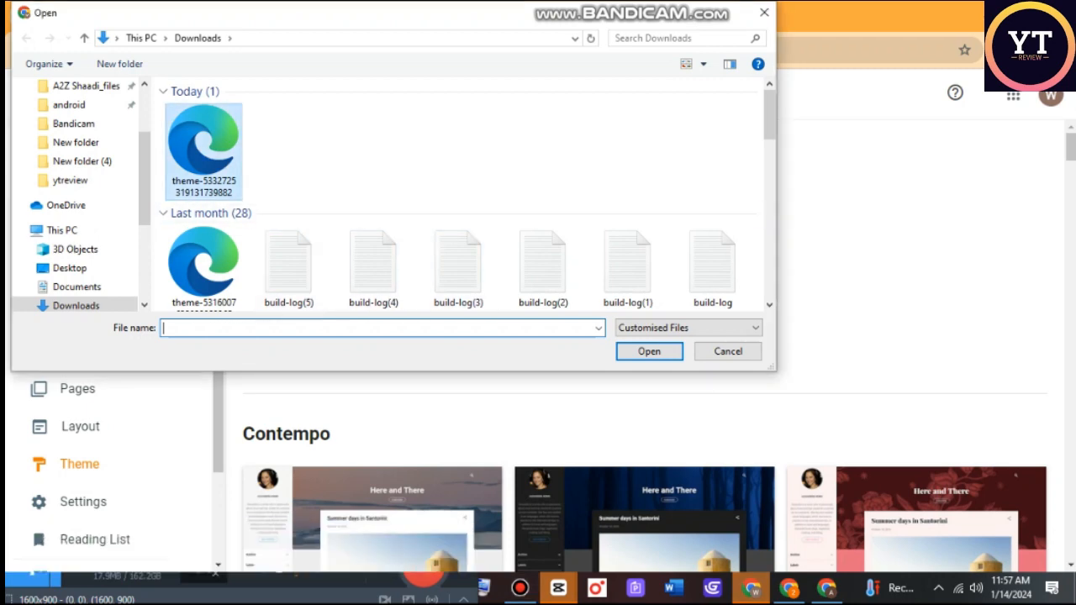
pyautogui.click(649, 352)
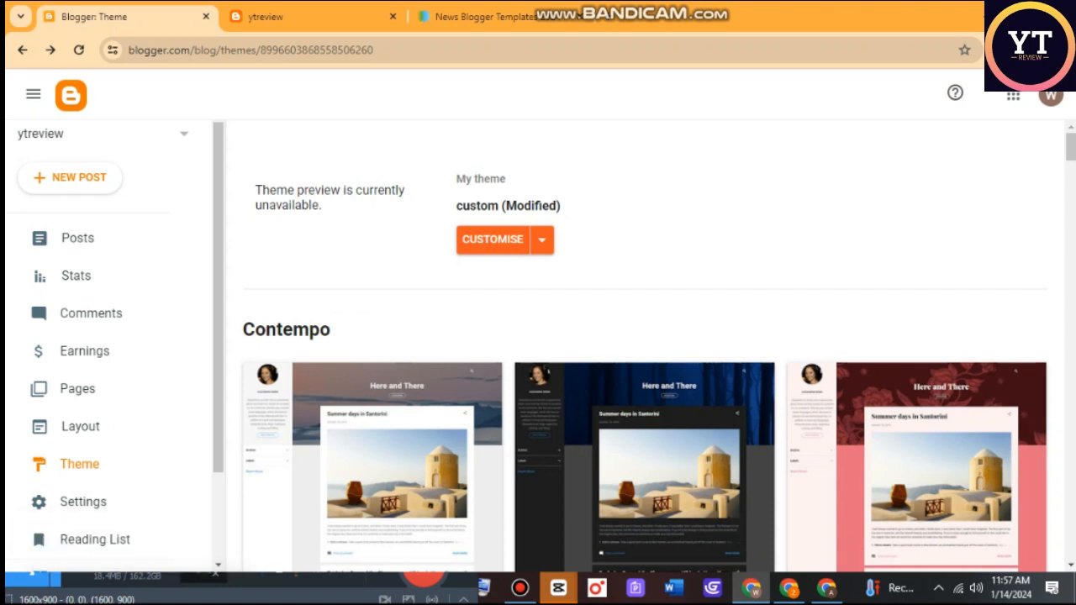
# Set the theme's mobile settings to show the Desktop theme on mobile devices and save.
pyautogui.click(541, 240)
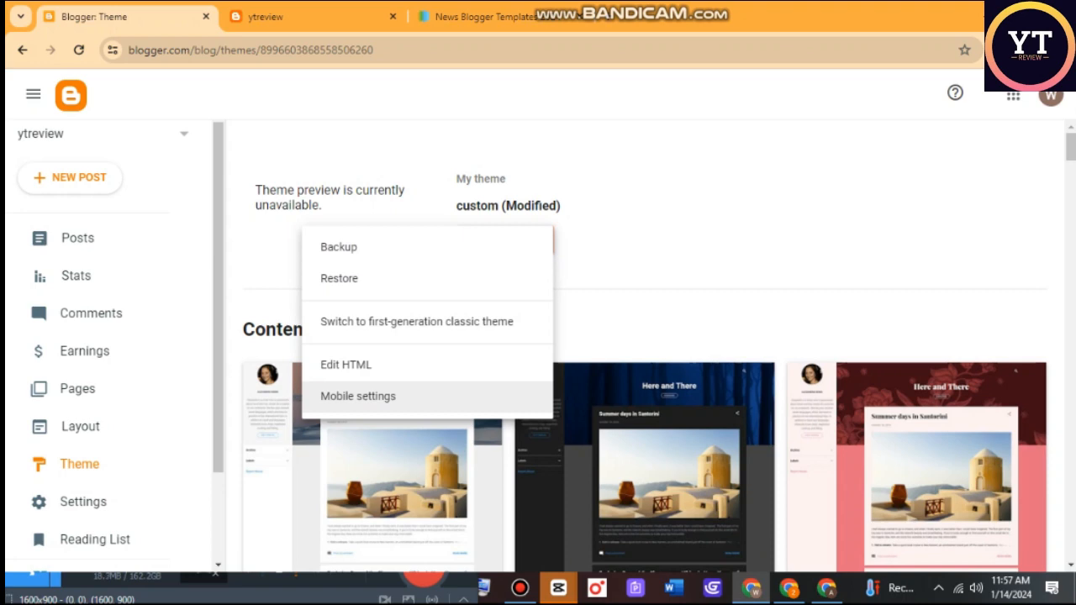
pyautogui.click(357, 396)
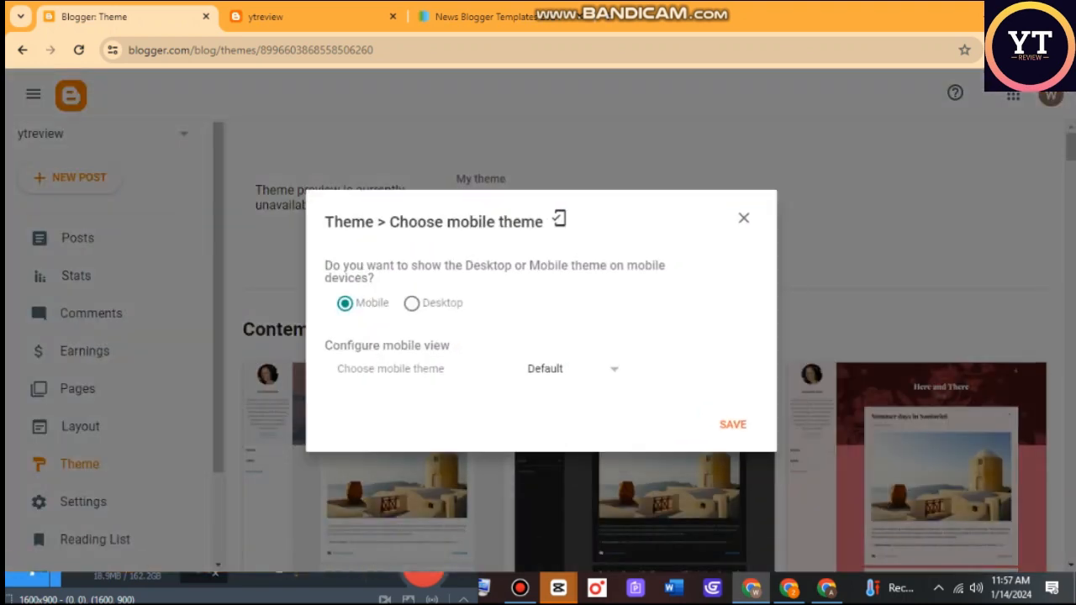
pyautogui.click(411, 232)
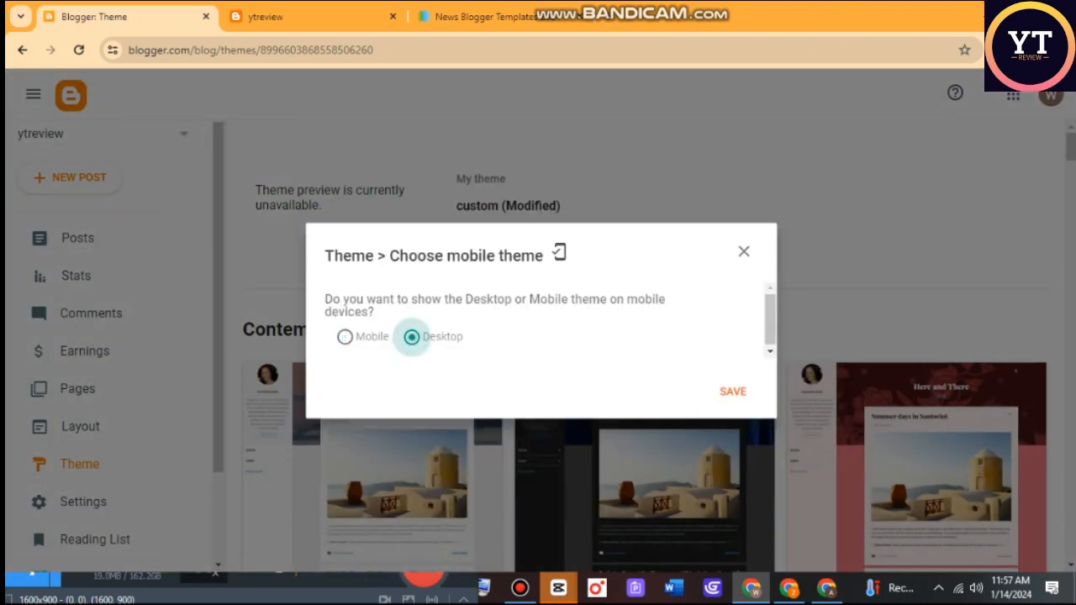
pyautogui.click(732, 392)
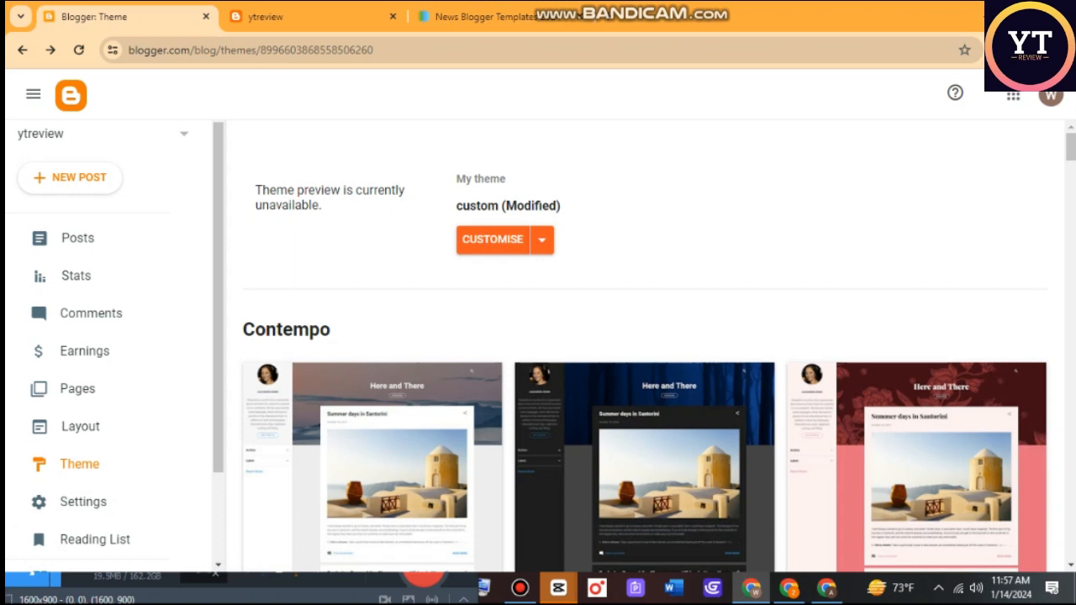
# Open the live ytreview blog and examine the newly themed home page from the header to the footer.
pyautogui.scroll(-2, 84, 351)
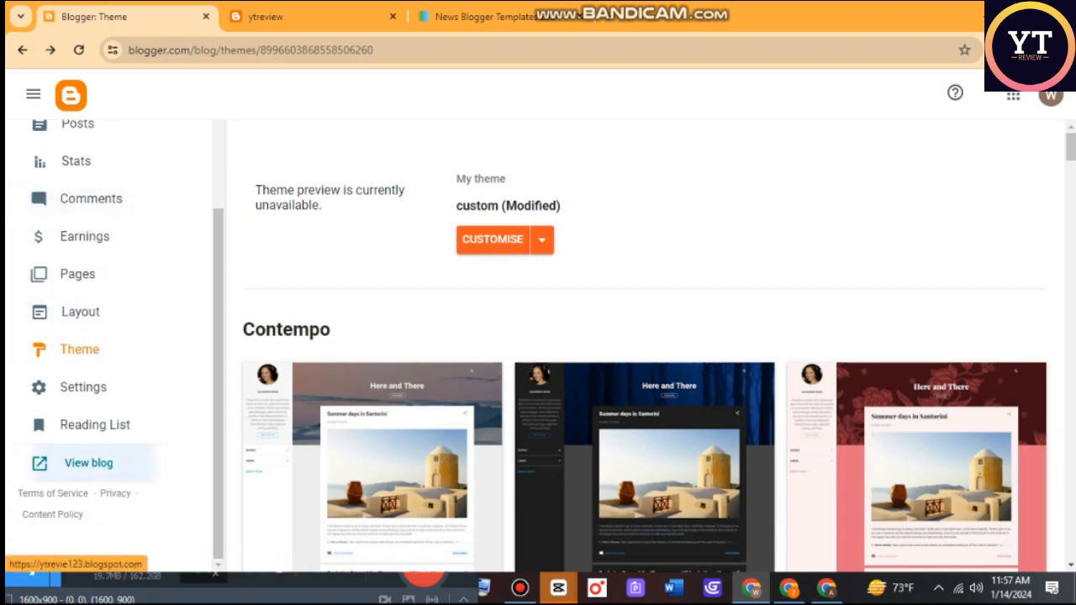
pyautogui.click(88, 463)
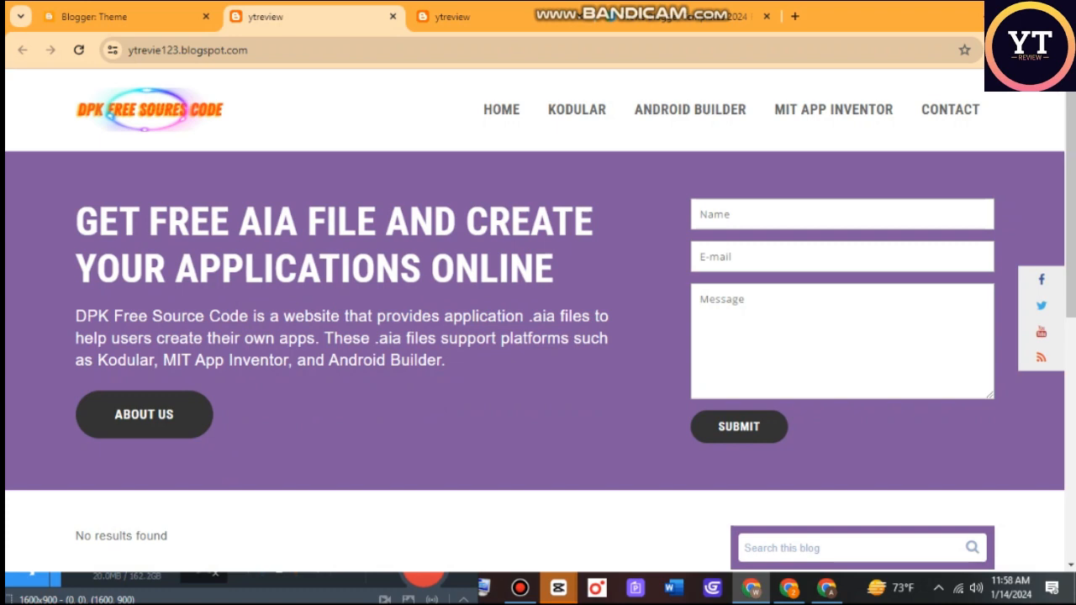
pyautogui.scroll(-6, 538, 320)
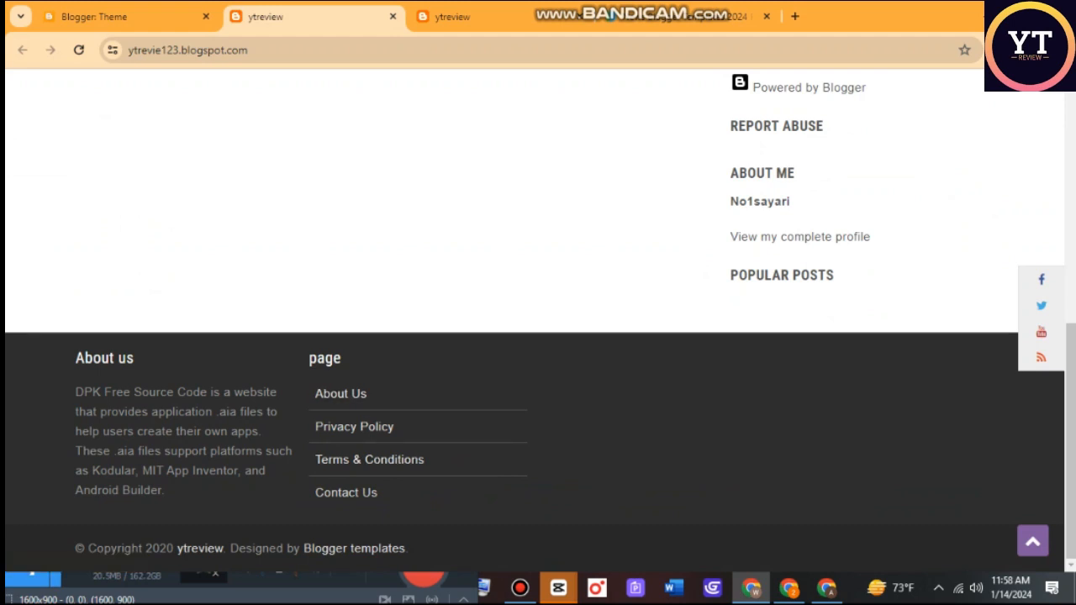
pyautogui.scroll(6, 538, 320)
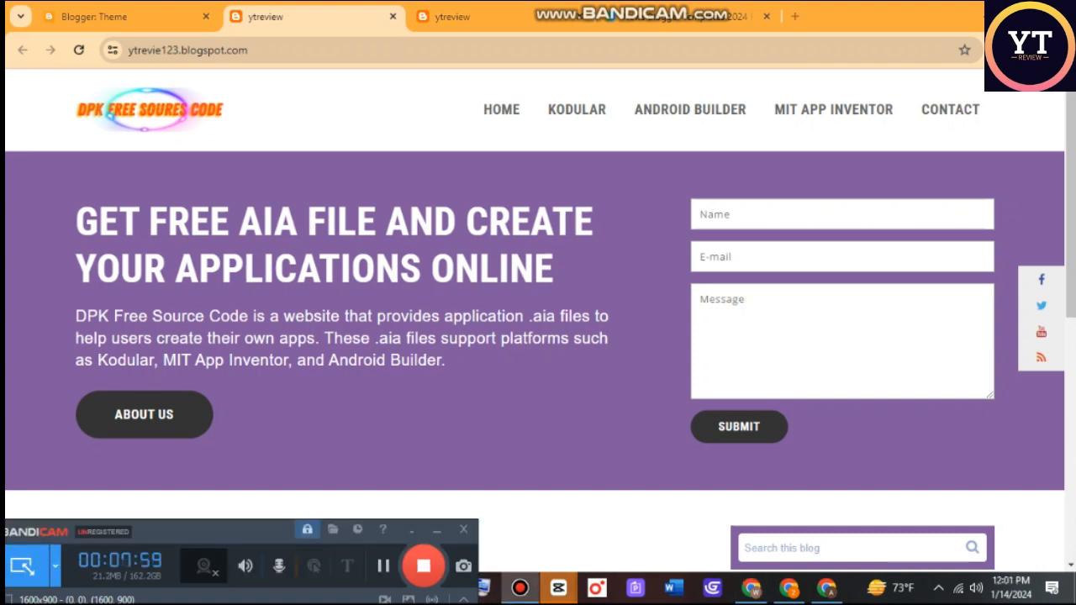
pyautogui.scroll(-6, 541, 320)
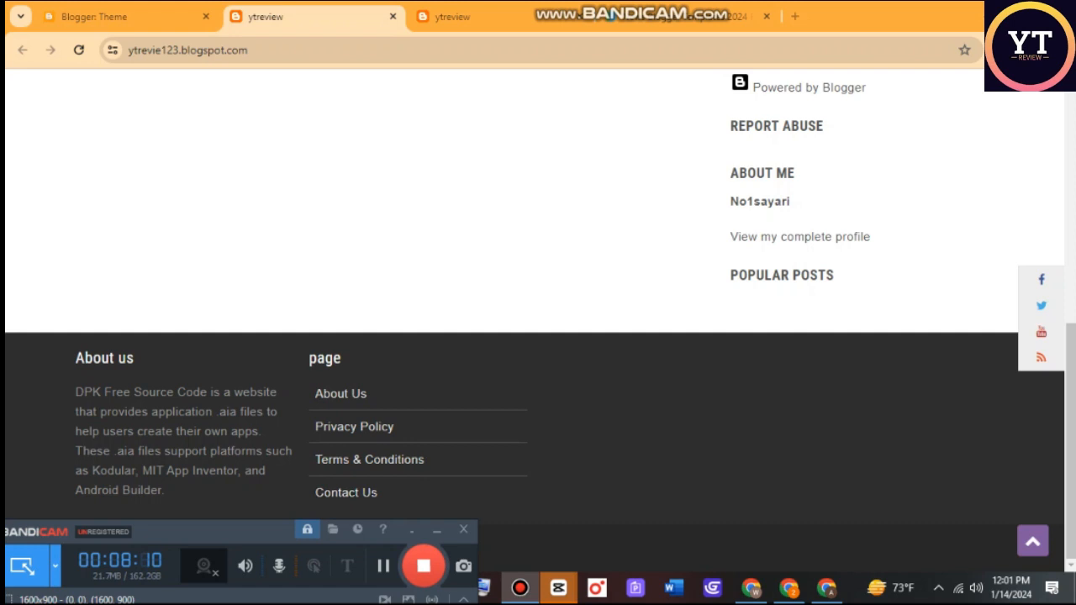
pyautogui.scroll(8, 538, 319)
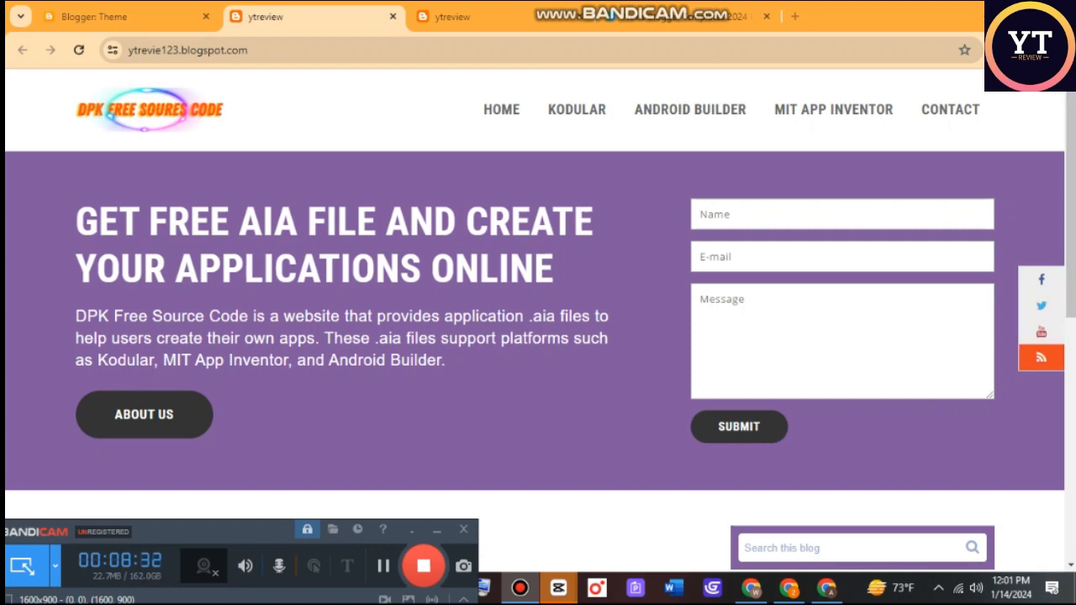
pyautogui.scroll(-3, 538, 320)
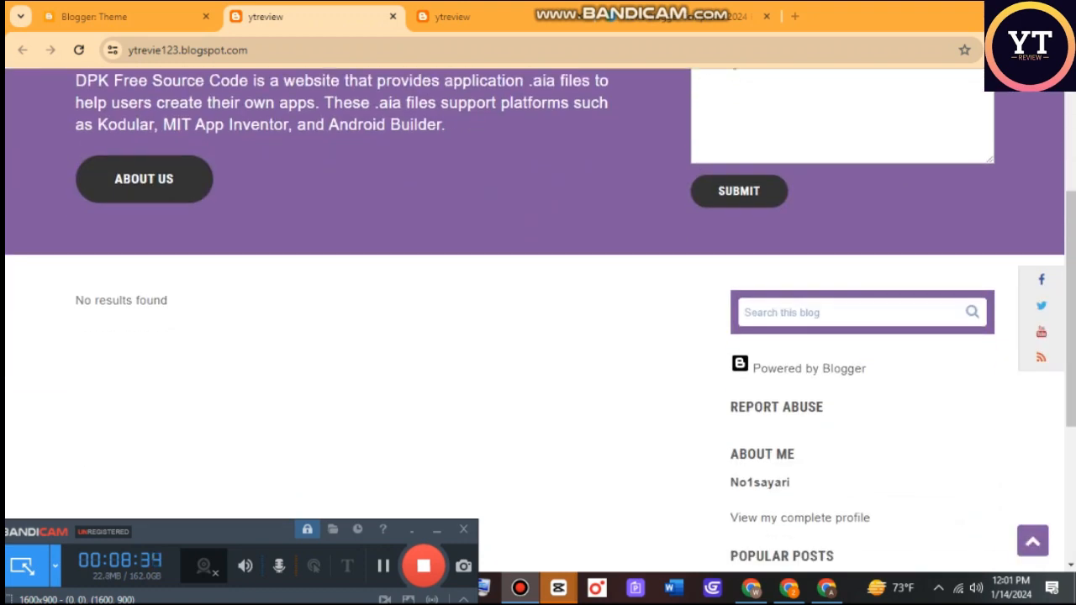
pyautogui.scroll(-3, 538, 320)
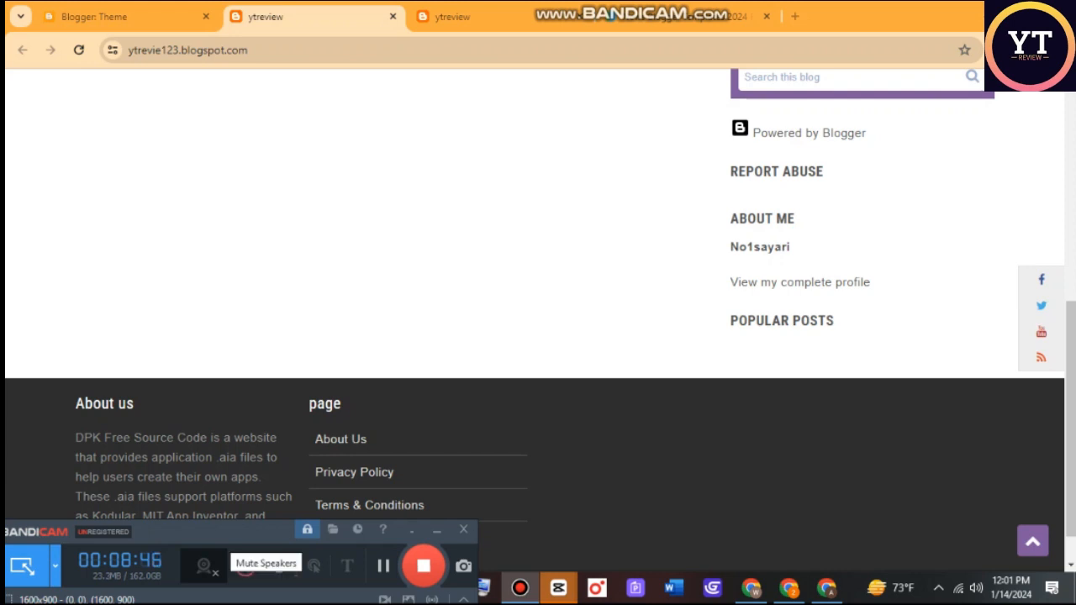
pyautogui.click(279, 566)
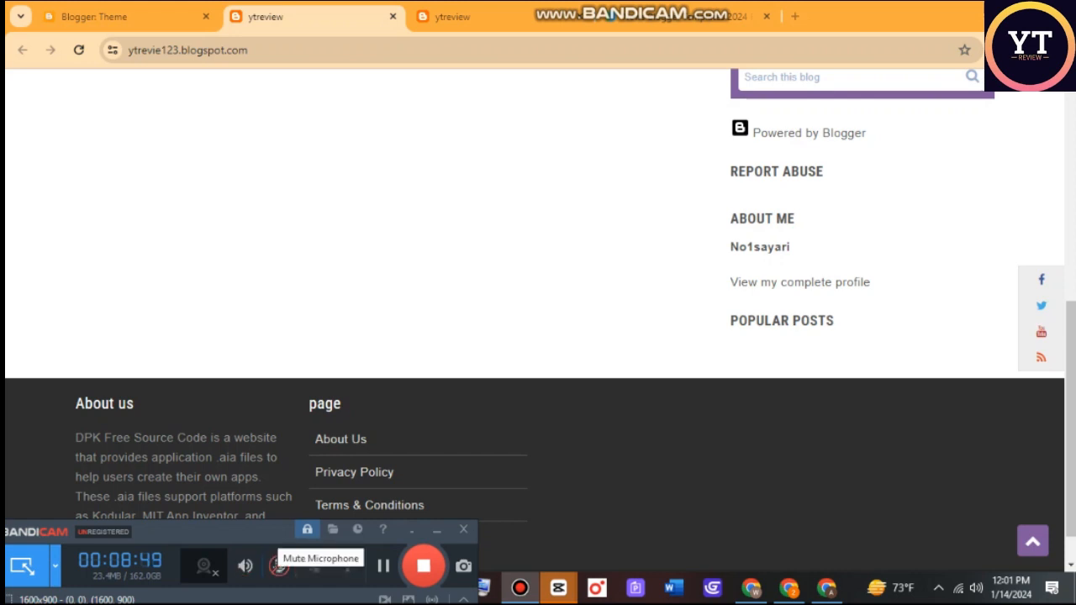